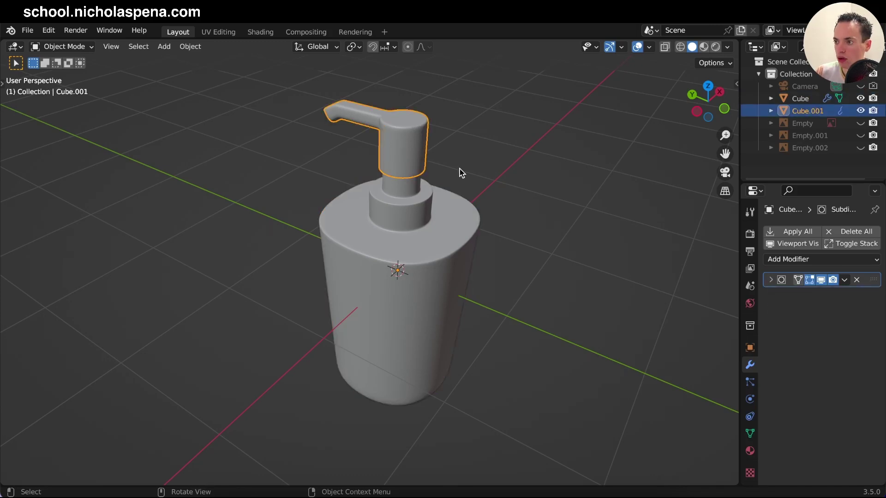
# - Select the bottle body (Cube) and pump head (Cube.001) together, with the bottle body active
pyautogui.moveTo(421, 229); pyautogui.dragTo(420, 231, button='middle')
pyautogui.click(421, 266)
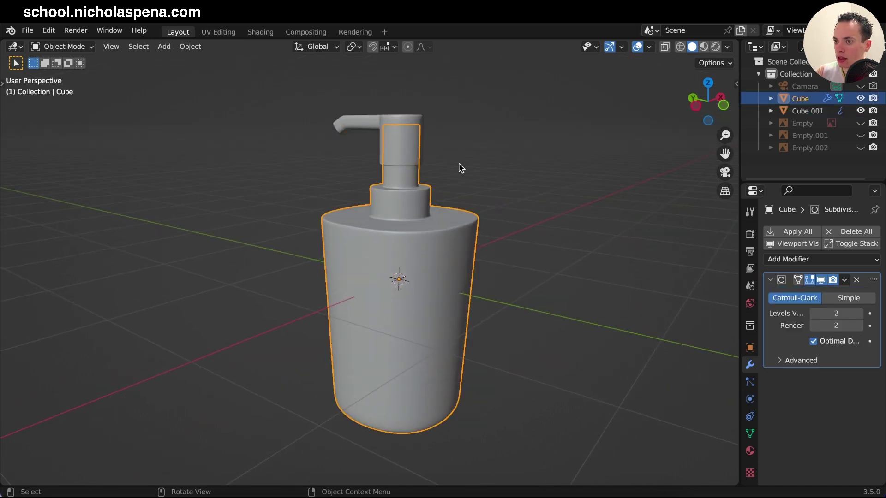
pyautogui.click(418, 123)
pyautogui.click(422, 187)
pyautogui.click(498, 142)
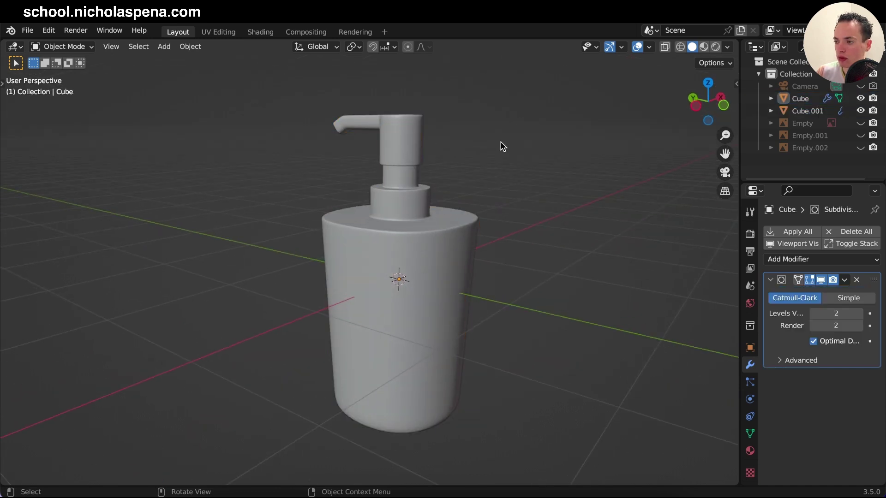
pyautogui.click(385, 123)
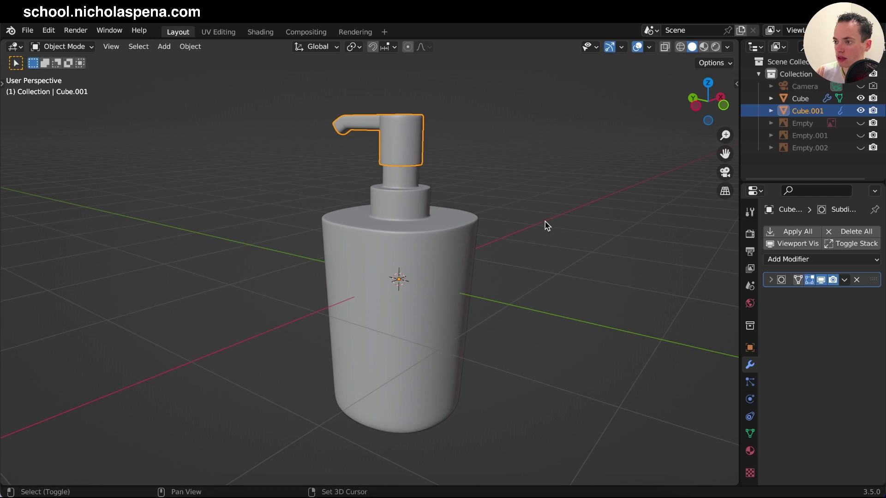
pyautogui.keyDown('shift'); pyautogui.click(449, 262); pyautogui.keyUp('shift')
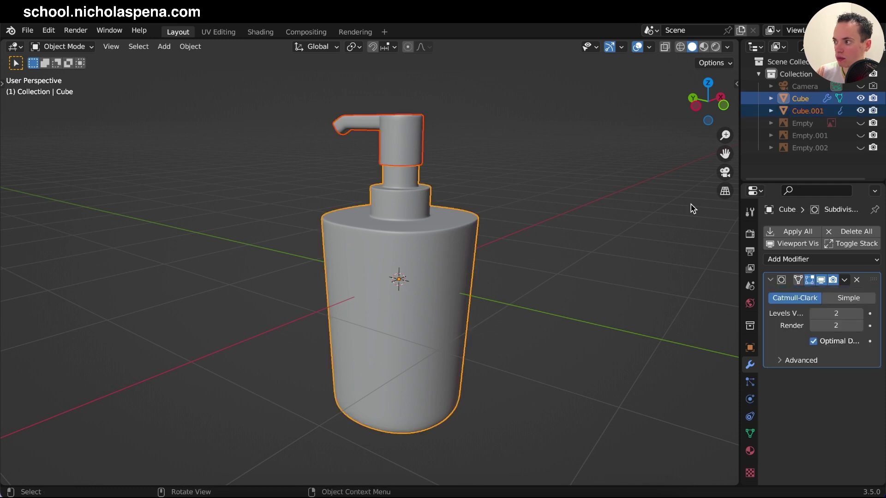
pyautogui.click(808, 100)
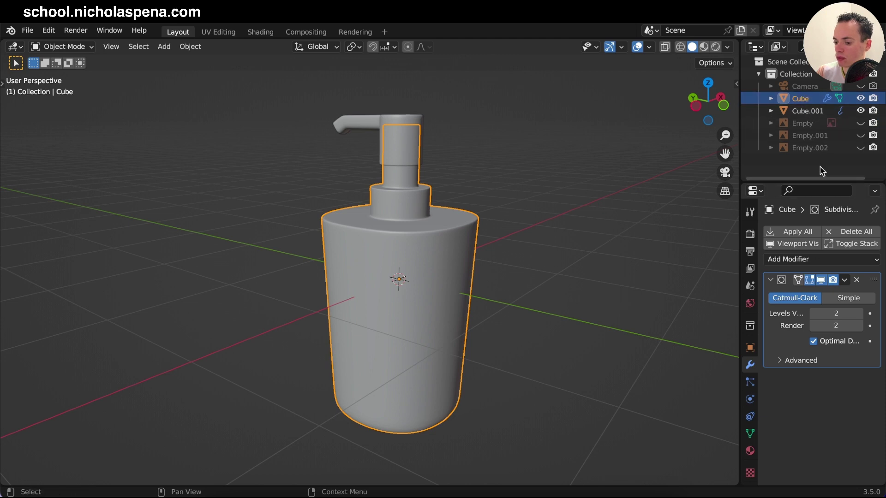
pyautogui.keyDown('ctrl'); pyautogui.click(812, 111); pyautogui.keyUp('ctrl')
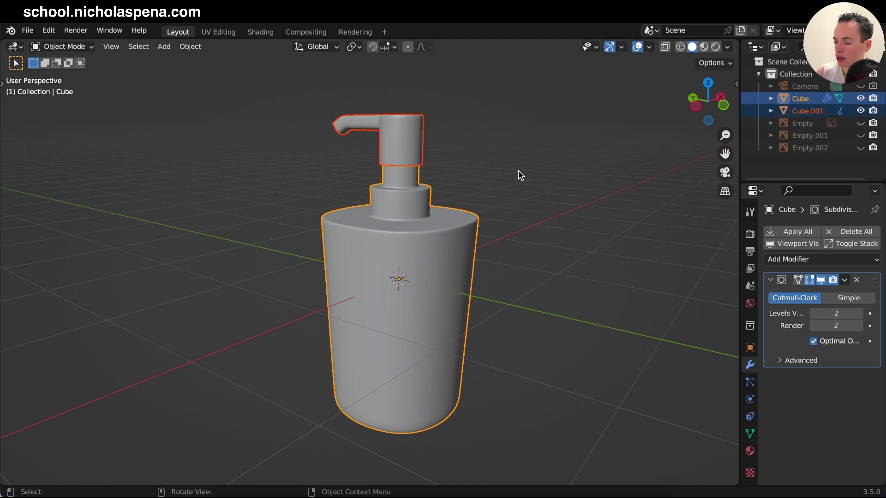
pyautogui.click(48, 30)
pyautogui.moveTo(30, 31)
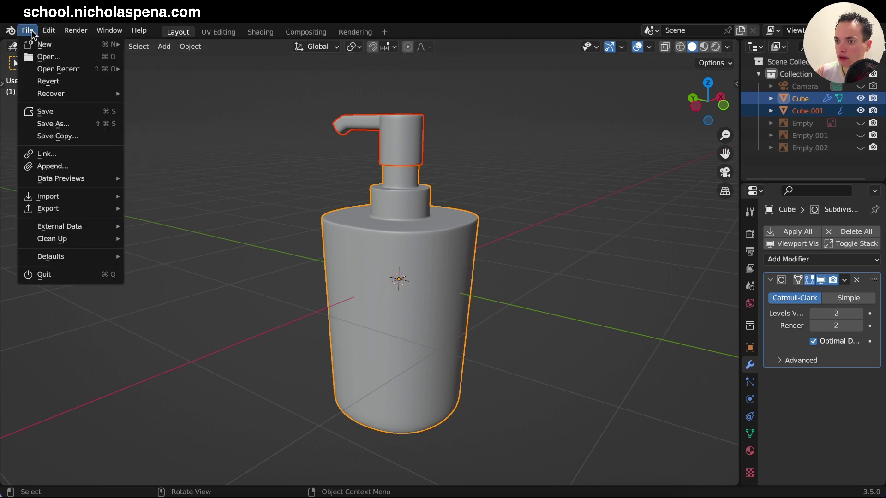
pyautogui.moveTo(95, 211)
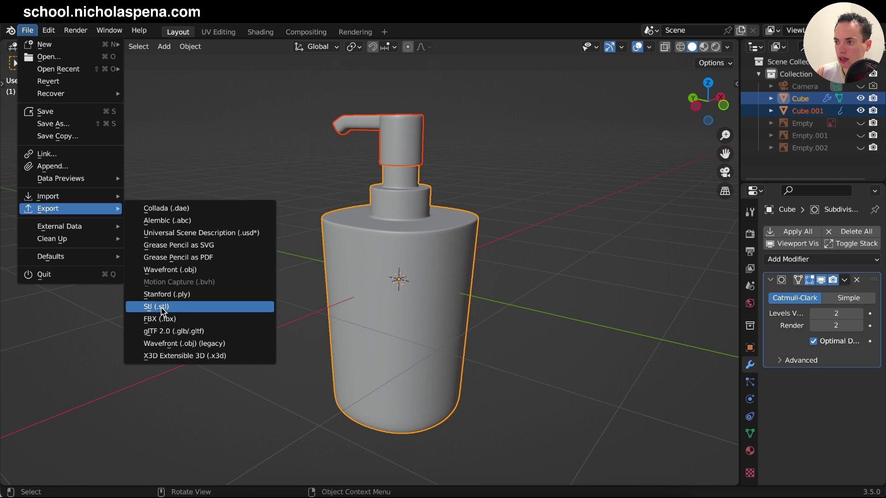
pyautogui.click(163, 308)
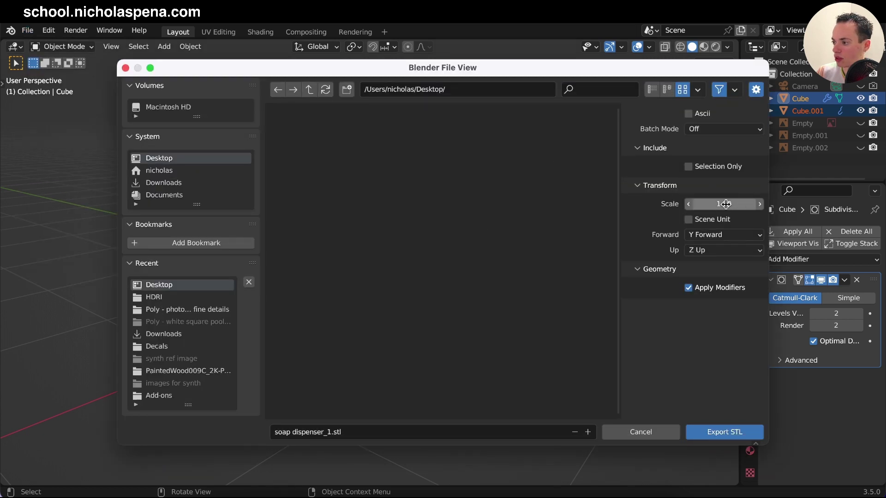
pyautogui.moveTo(201, 69); pyautogui.dragTo(243, 81)
# - Cancel the export window and clear the selection so nothing is selected
pyautogui.click(162, 80)
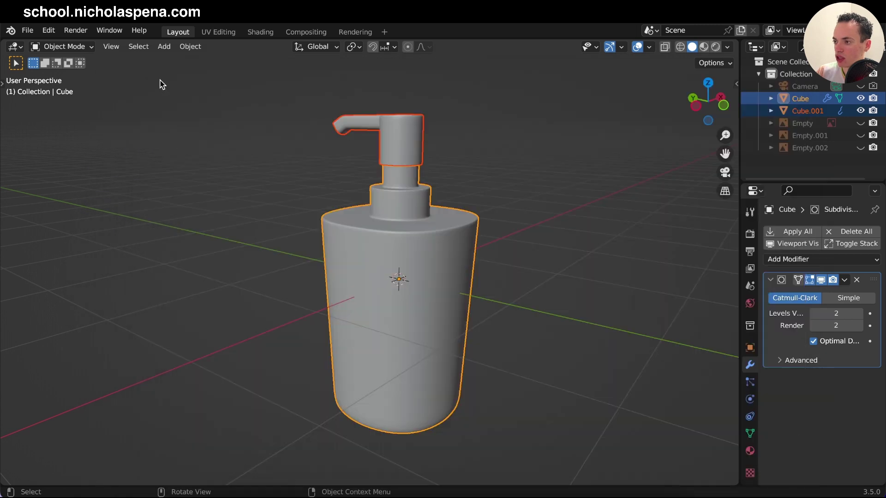
pyautogui.click(426, 154)
pyautogui.click(538, 185)
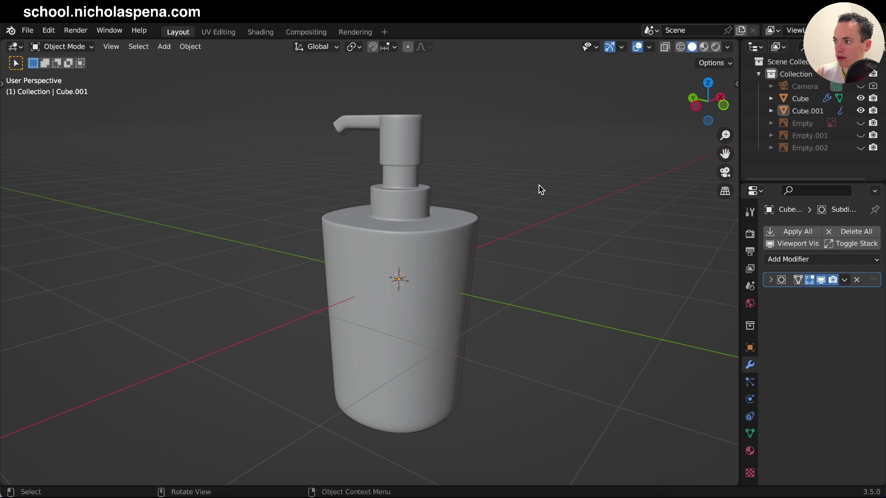
# - Check the pump head's transform values in the sidebar's Item tab and browse the File menu
pyautogui.press('n')
pyautogui.click(731, 82)
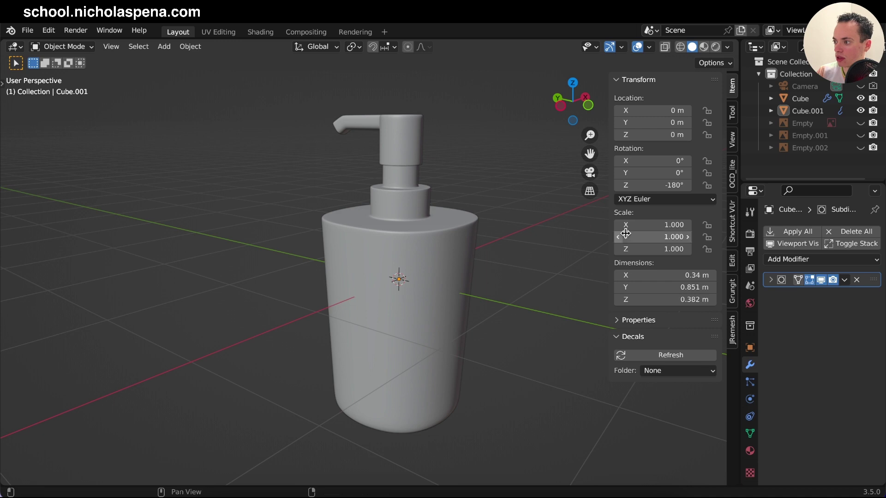
pyautogui.press('n')
pyautogui.click(28, 31)
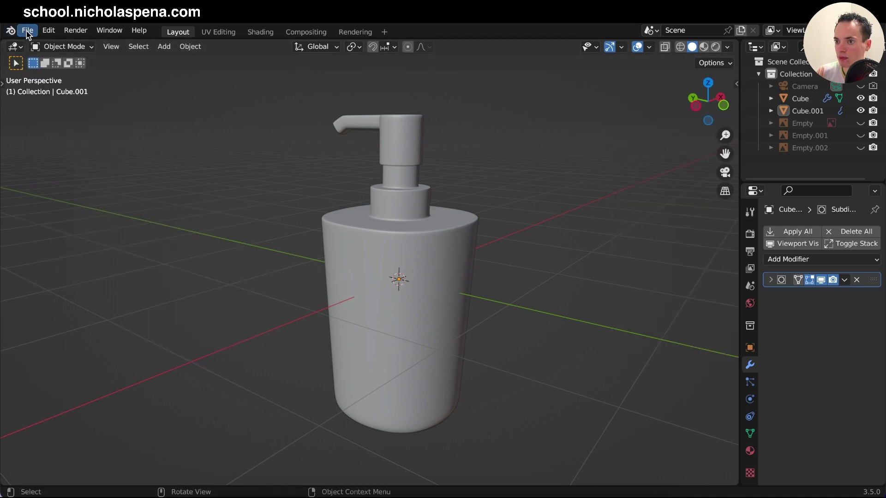
pyautogui.click(27, 31)
pyautogui.moveTo(59, 210)
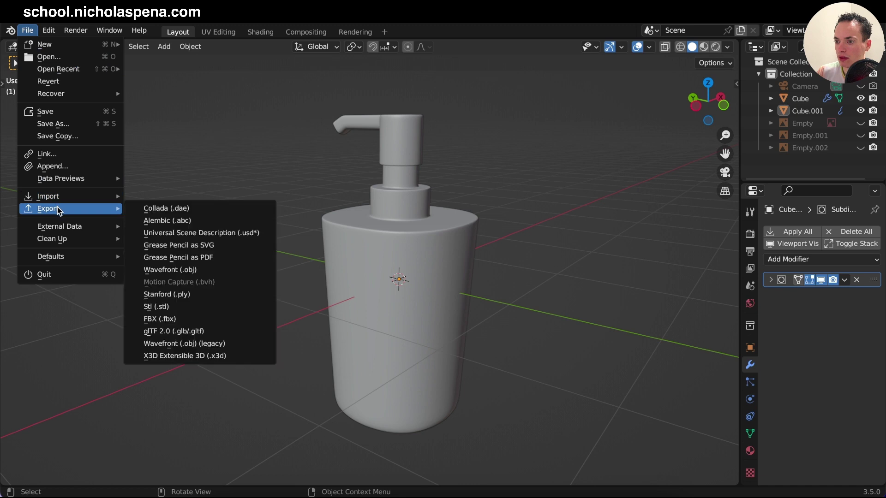
pyautogui.click(192, 306)
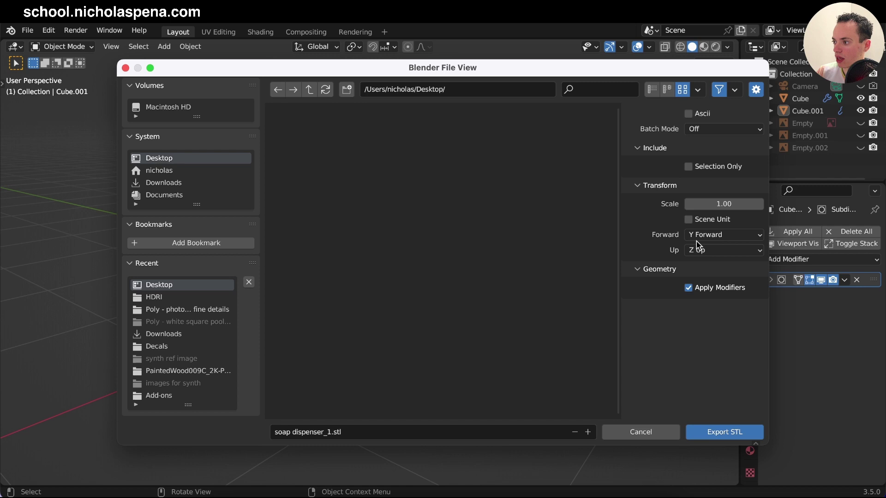
pyautogui.moveTo(574, 67); pyautogui.dragTo(727, 144)
pyautogui.moveTo(387, 143); pyautogui.dragTo(396, 231)
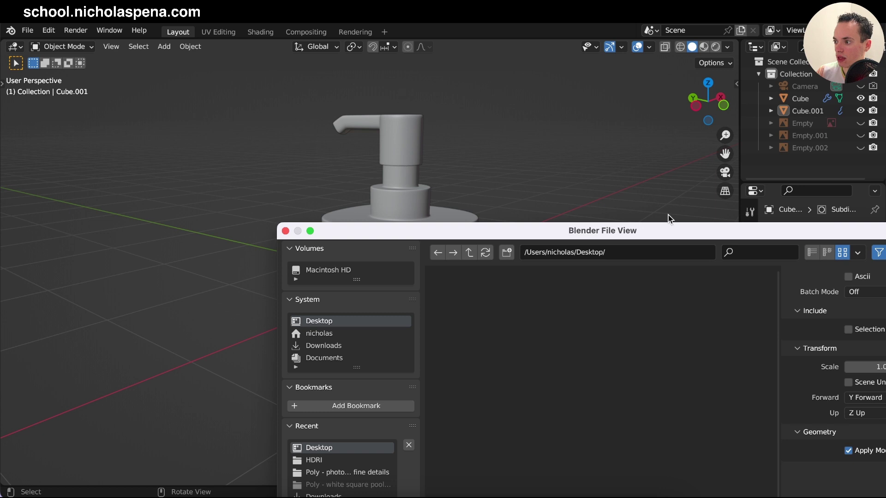
pyautogui.moveTo(678, 232); pyautogui.dragTo(379, 84)
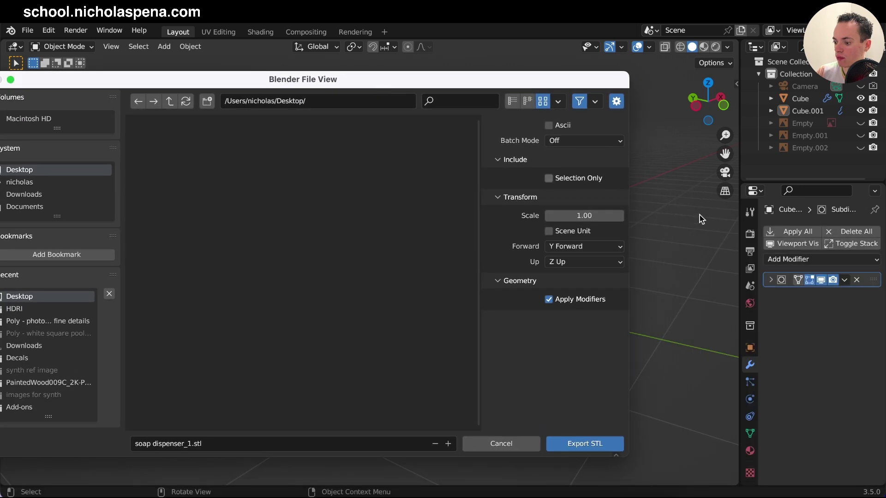
pyautogui.moveTo(226, 84); pyautogui.dragTo(359, 83)
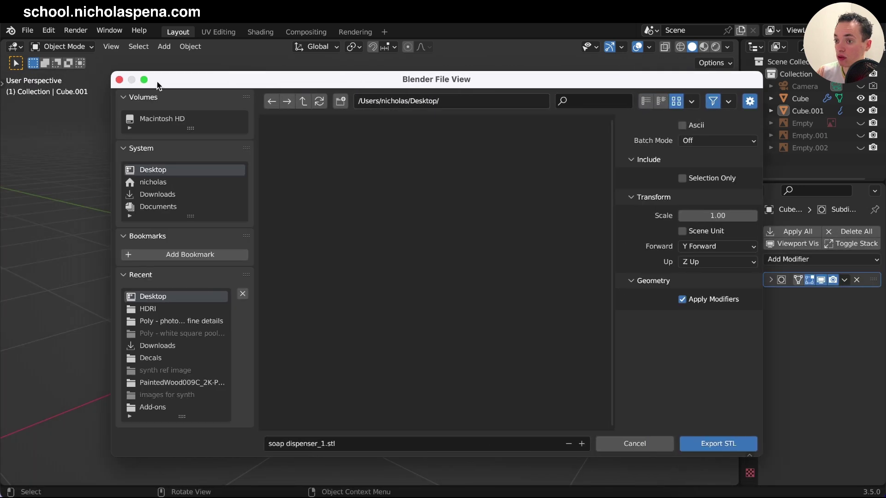
pyautogui.click(120, 80)
# - Rotate the bottle body 90° about X with rx90, then undo it back to 0° upright
pyautogui.click(466, 270)
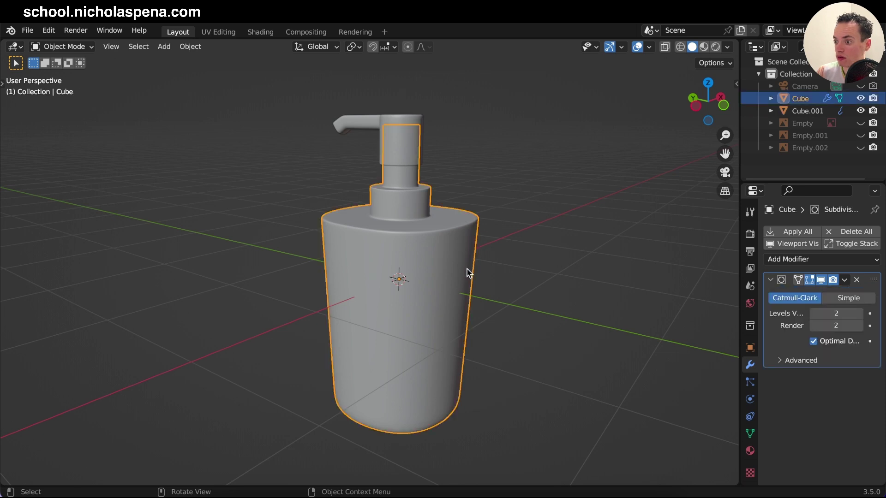
pyautogui.press('n')
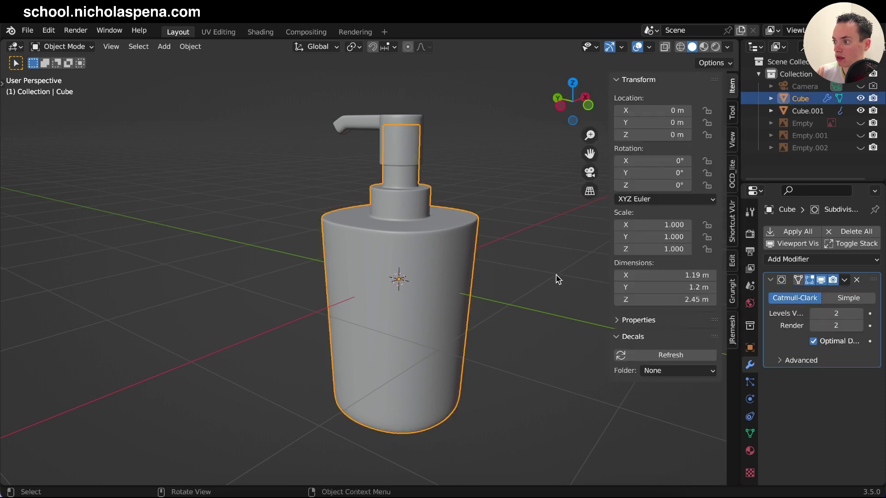
pyautogui.click(454, 197)
pyautogui.click(476, 226)
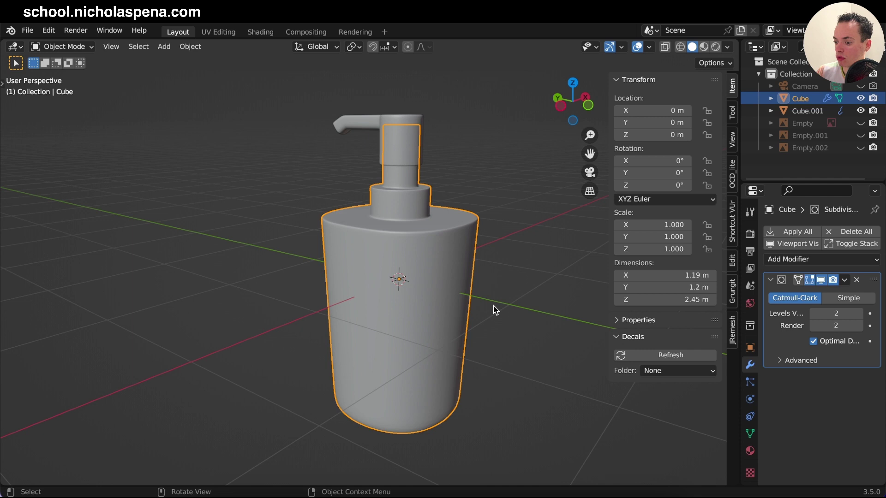
pyautogui.write('rx')
pyautogui.write('90')
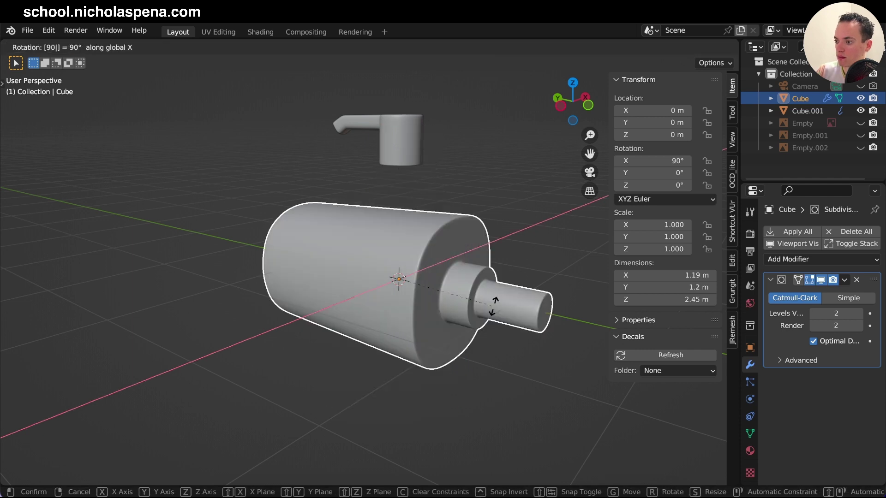
pyautogui.press('Return')
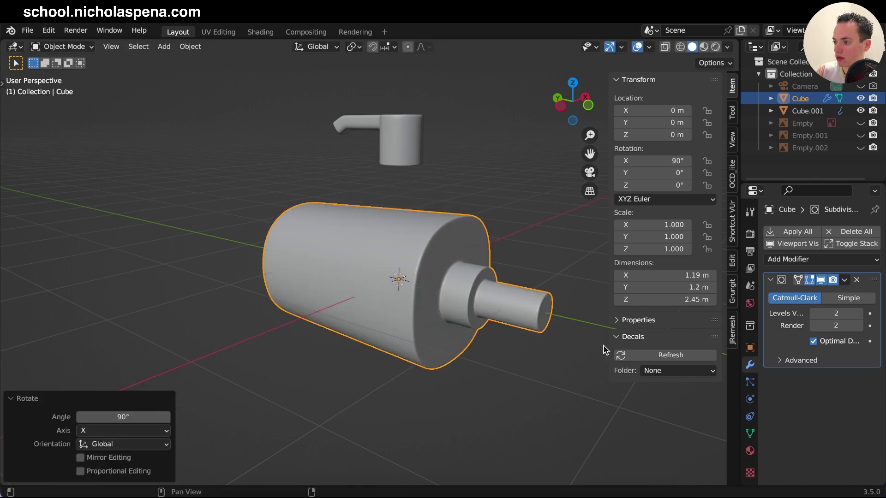
pyautogui.moveTo(526, 344)
pyautogui.mouseDown(button='middle')
pyautogui.moveTo(539, 358)
pyautogui.moveTo(531, 351)
pyautogui.mouseUp(button='middle')
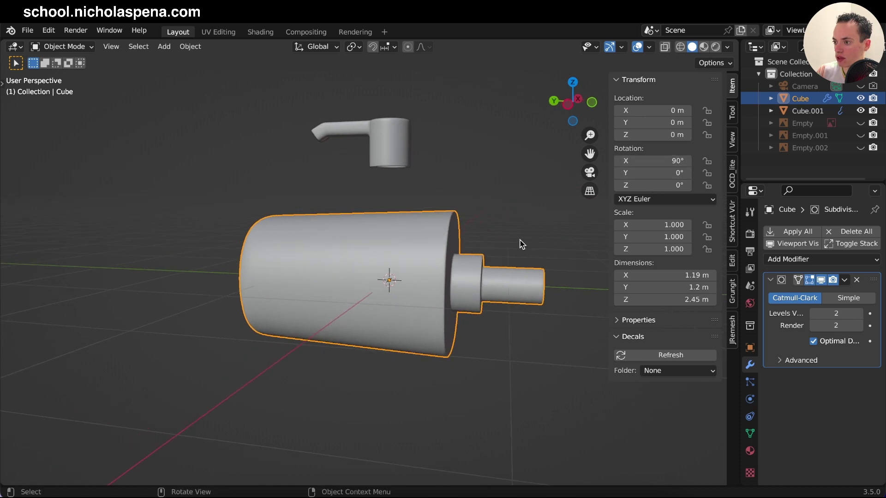
pyautogui.hotkey('ctrl', 'z')
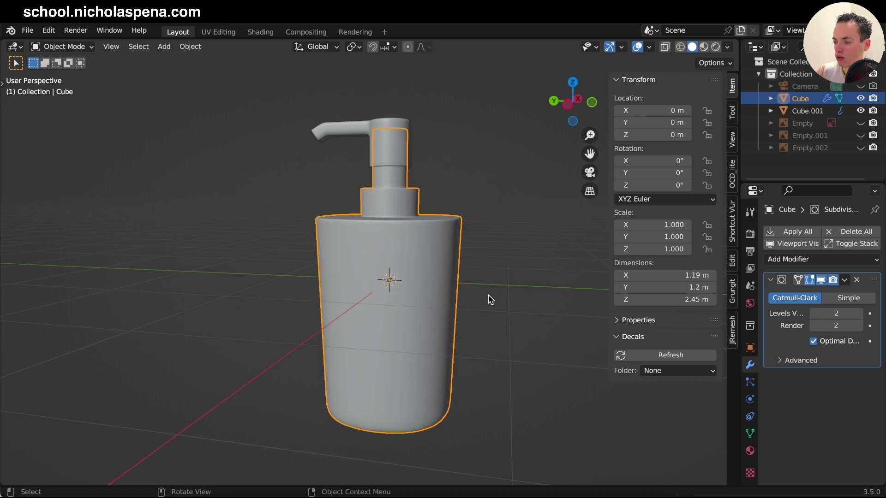
# - Apply all transforms to the bottle body and deselect it
pyautogui.hotkey('ctrl', 'a')
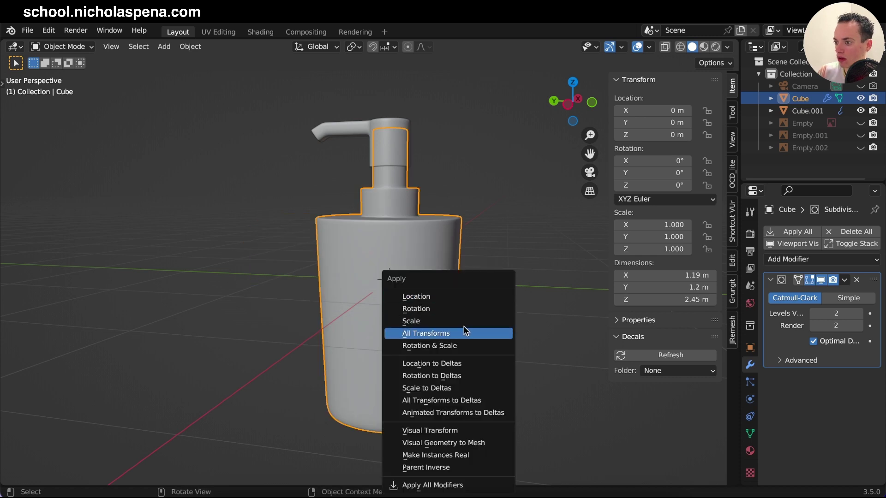
pyautogui.click(448, 334)
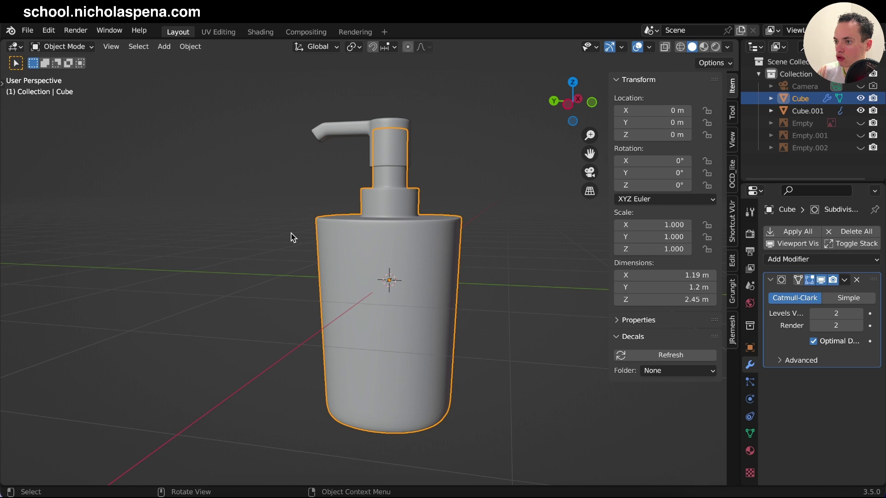
pyautogui.click(239, 188)
# - Start an STL export from the File menu, then cancel it
pyautogui.click(54, 31)
pyautogui.moveTo(28, 31)
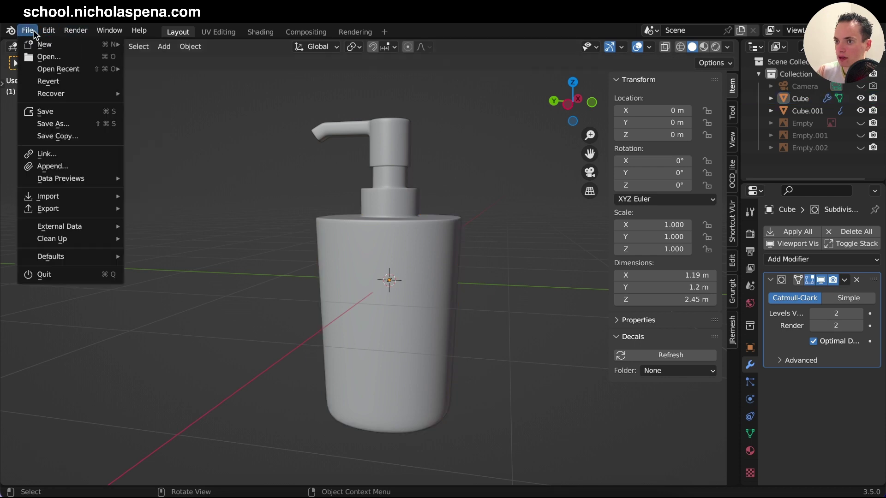
pyautogui.moveTo(51, 209)
pyautogui.click(196, 307)
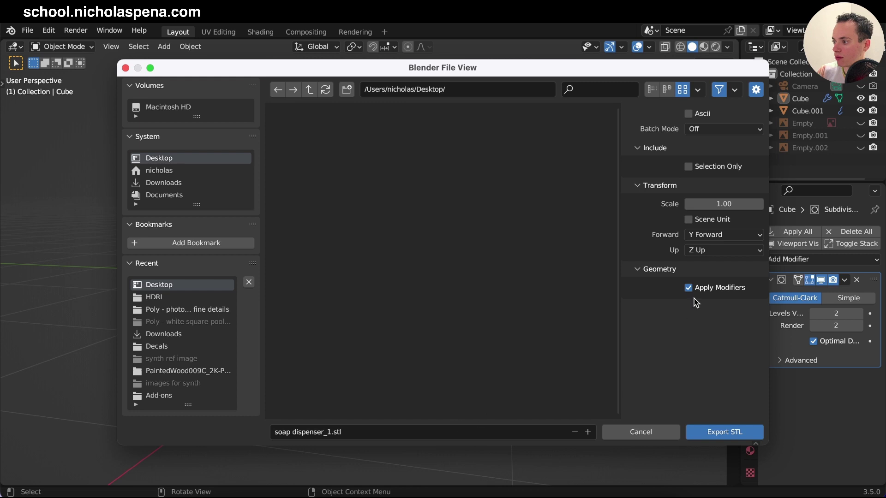
pyautogui.moveTo(648, 69); pyautogui.dragTo(590, 73)
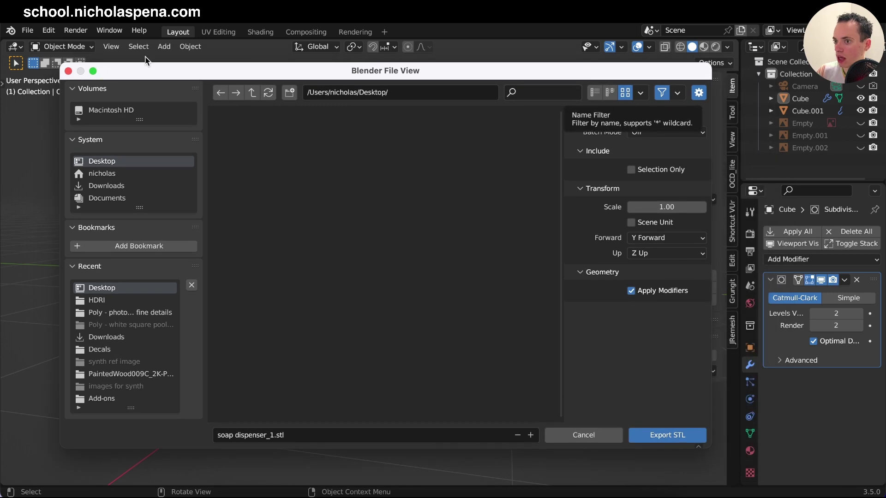
pyautogui.click(579, 436)
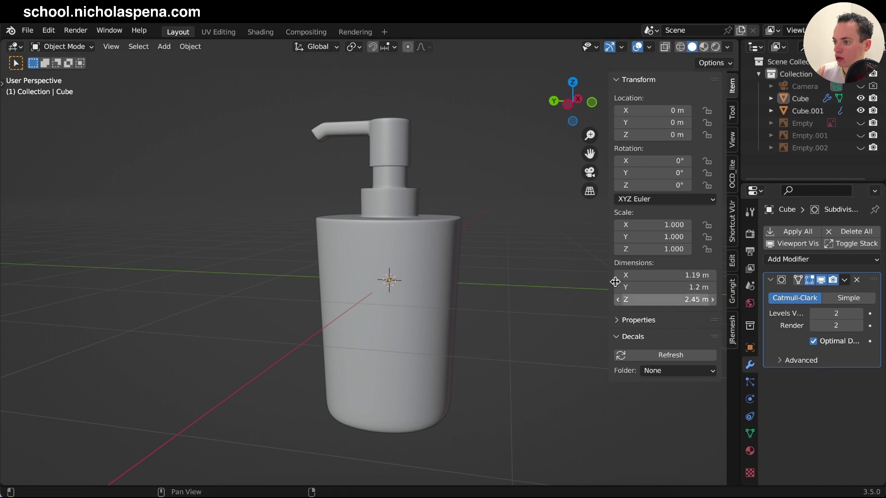
# - Hide and then restore the bottle's Subdivision smoothing in the viewport, and reopen the File menu
pyautogui.click(822, 283)
pyautogui.click(464, 215)
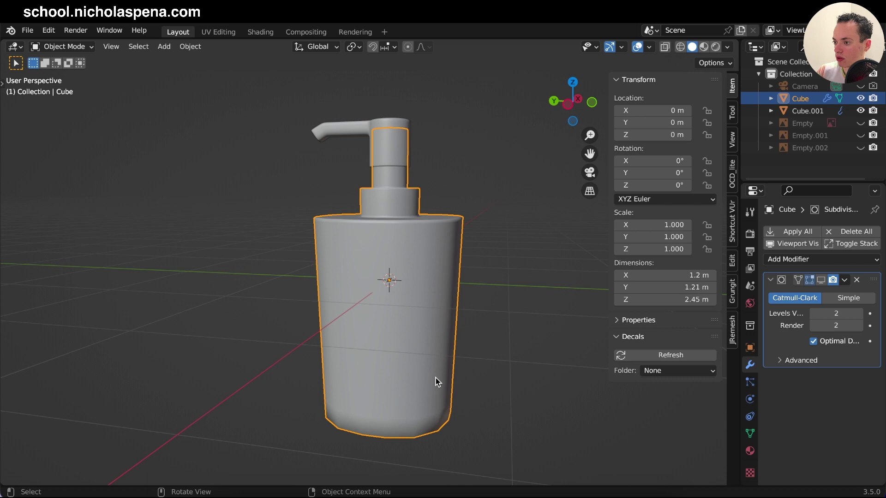
pyautogui.scroll(3, 509, 285)
pyautogui.moveTo(509, 285); pyautogui.dragTo(538, 307, button='middle')
pyautogui.click(538, 308)
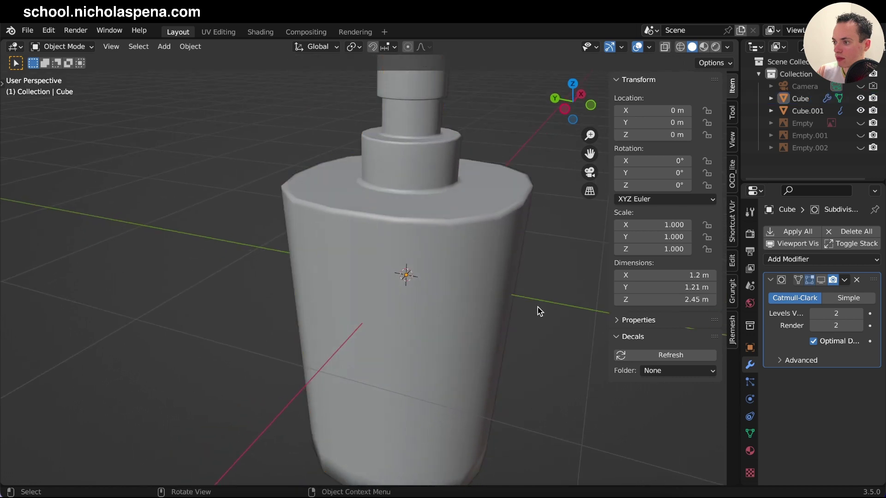
pyautogui.scroll(2, 538, 307)
pyautogui.hotkey('ctrl', 'z')
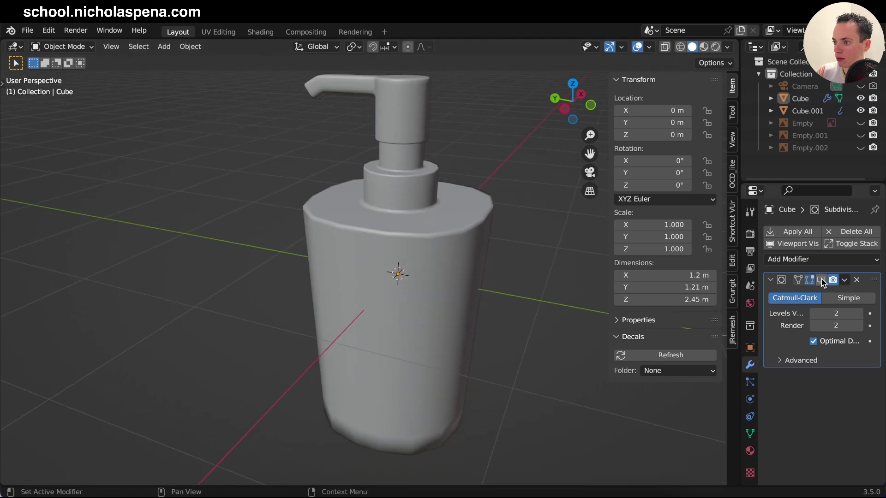
pyautogui.moveTo(508, 274)
pyautogui.mouseDown(button='middle')
pyautogui.moveTo(523, 265)
pyautogui.moveTo(507, 274)
pyautogui.mouseUp(button='middle')
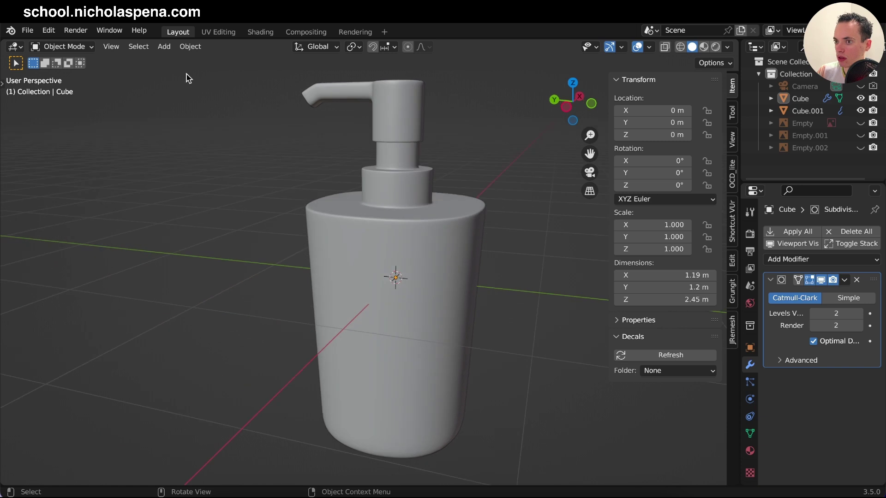
pyautogui.click(27, 30)
# - Begin an STL export with Selection Only checked, then cancel to fix the selection
pyautogui.moveTo(69, 208)
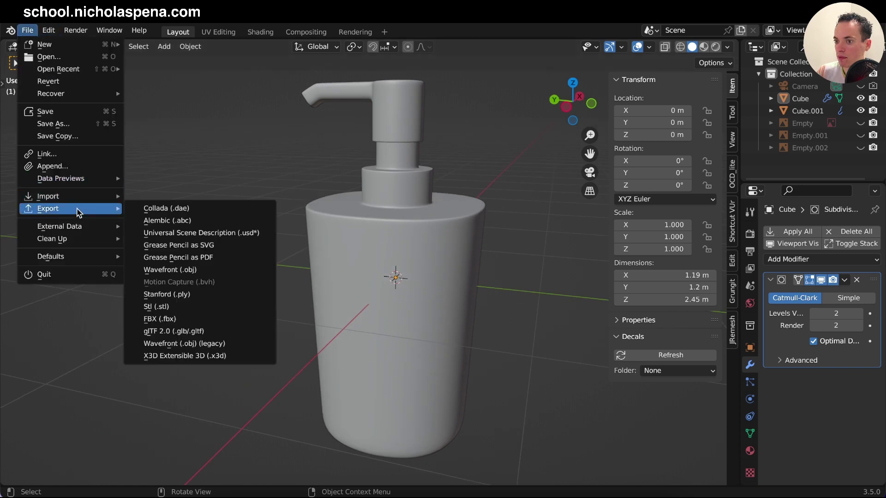
pyautogui.click(179, 306)
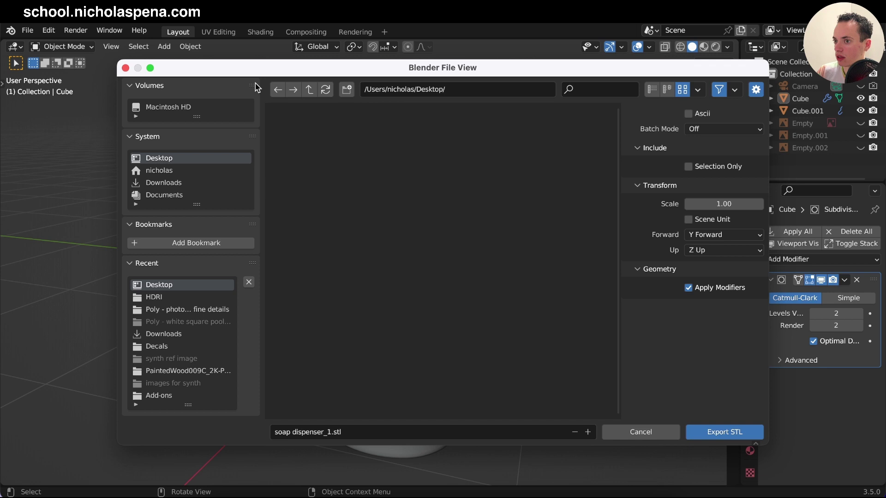
pyautogui.click(689, 167)
pyautogui.click(658, 427)
# - Select pump and body, then export soap dispenser_1.stl to the Desktop with Selection Only and Apply Modifiers
pyautogui.click(421, 151)
pyautogui.keyDown('shift'); pyautogui.click(413, 243); pyautogui.keyUp('shift')
pyautogui.click(28, 30)
pyautogui.moveTo(48, 209)
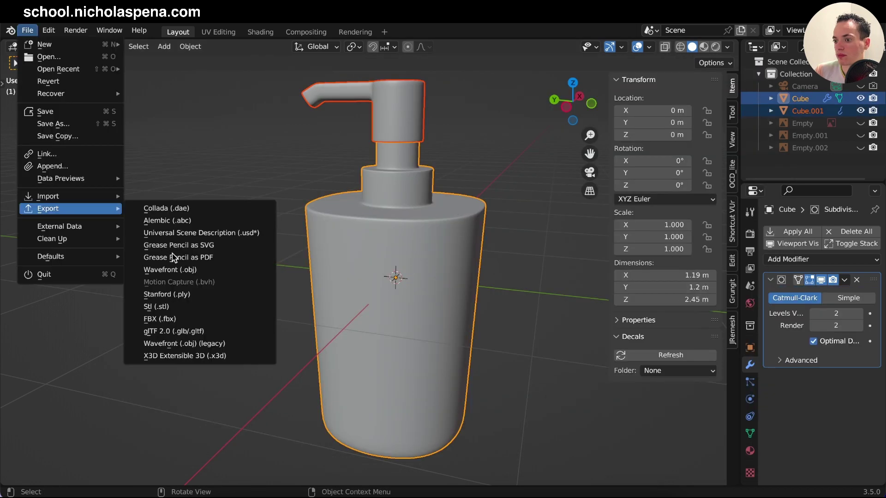
pyautogui.click(195, 306)
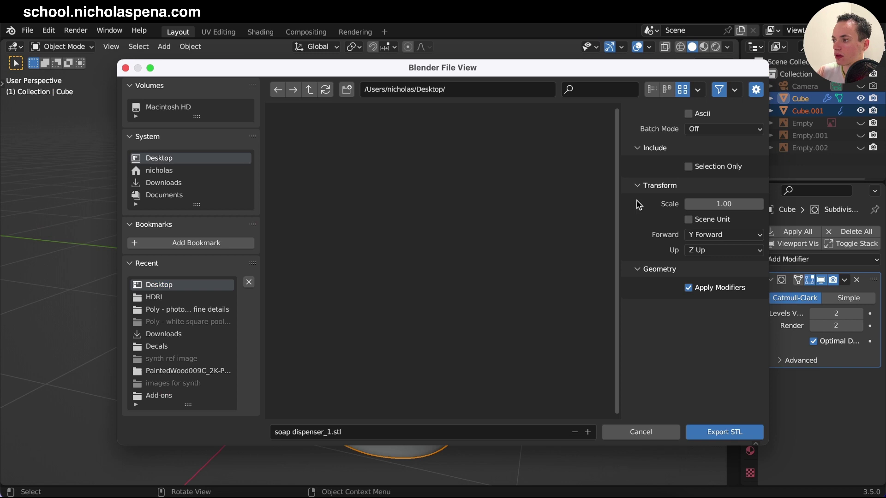
pyautogui.click(688, 166)
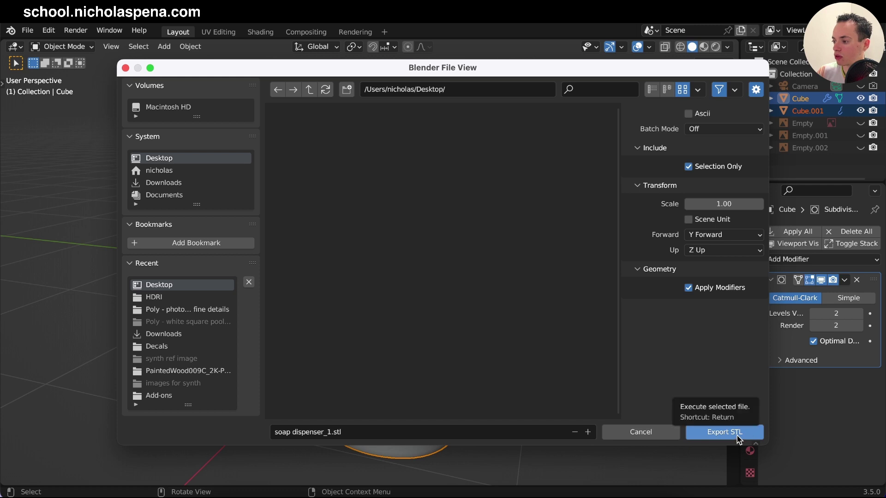
pyautogui.click(724, 432)
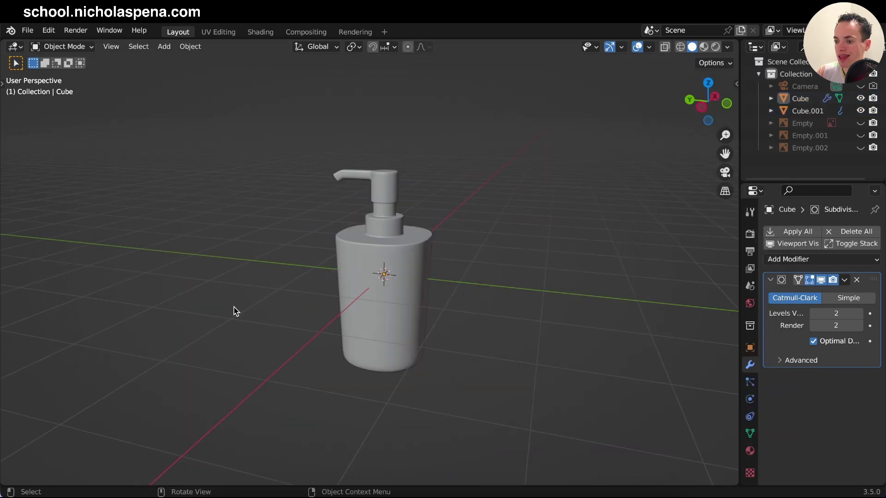
# - Open the exported soap dispenser STL in Preview and rotate the 3D model to inspect it
pyautogui.click(220, 496)
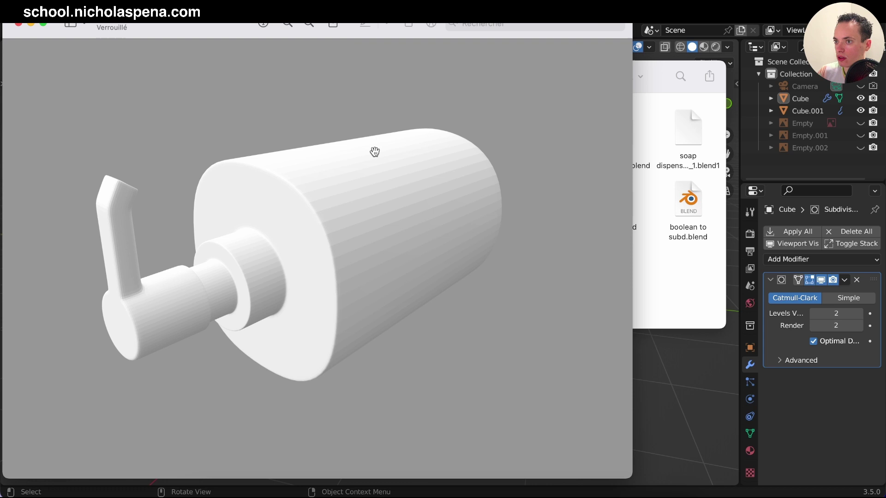
pyautogui.moveTo(375, 248); pyautogui.dragTo(330, 382)
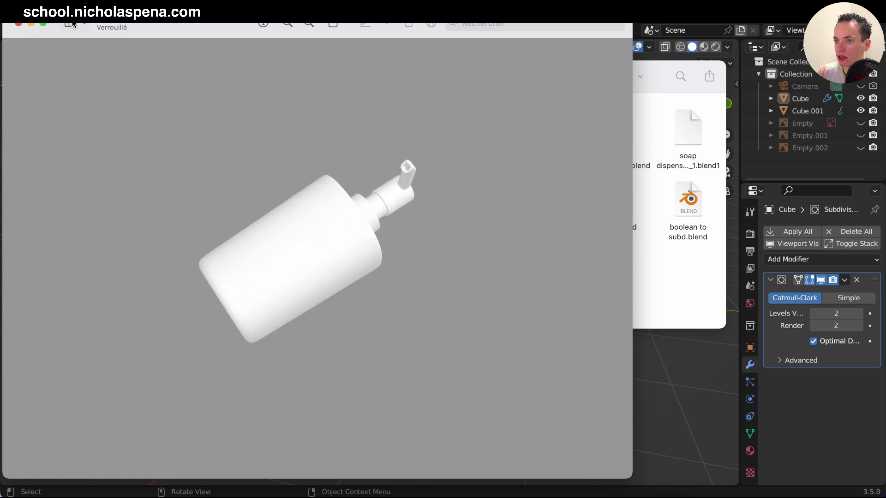
# - Back in Blender, select the original body and pump and hide them in the Outliner
pyautogui.click(700, 356)
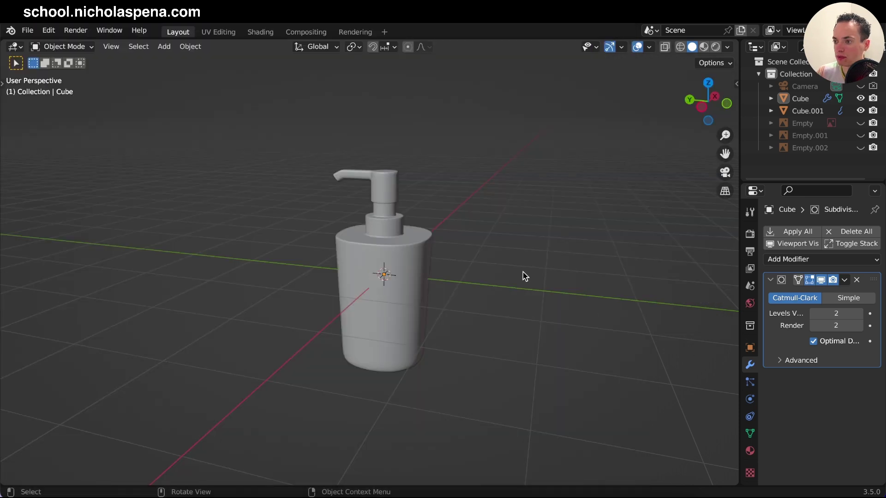
pyautogui.click(395, 243)
pyautogui.click(184, 140)
pyautogui.hotkey('ctrl', 'z')
pyautogui.moveTo(861, 99); pyautogui.dragTo(861, 111)
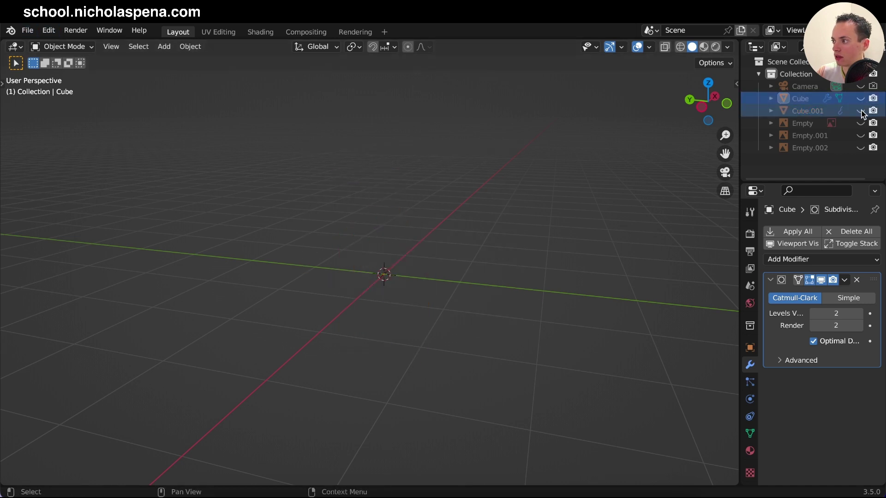
# - Import soap dispenser_1.stl into the scene as a new mesh object
pyautogui.click(28, 30)
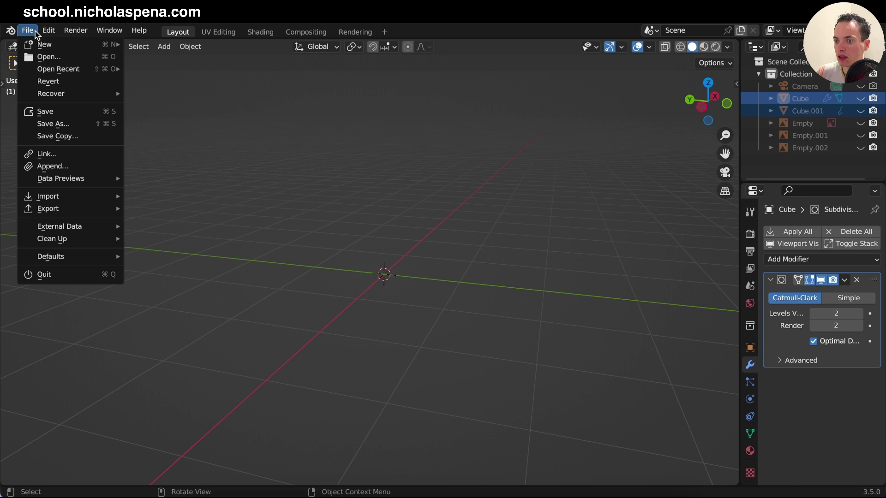
pyautogui.moveTo(86, 199)
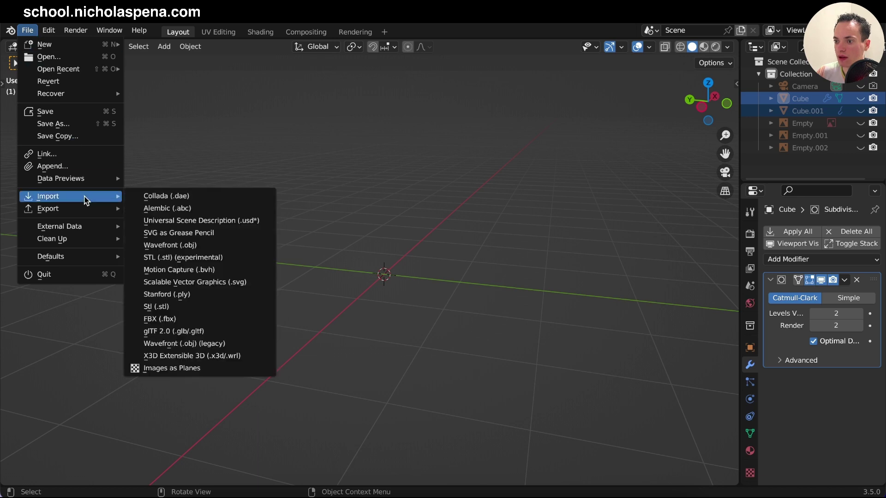
pyautogui.click(162, 306)
pyautogui.click(317, 158)
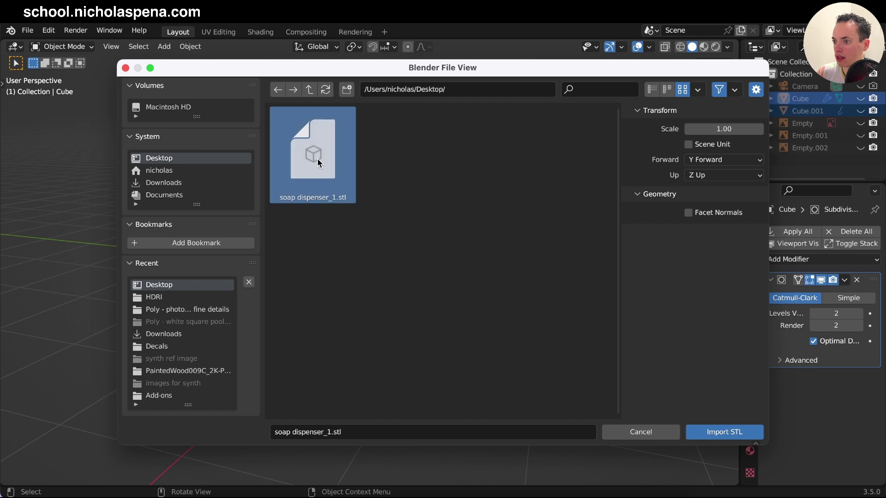
pyautogui.click(725, 430)
# - Select the imported soap dispenser_1 mesh and toggle into Edit Mode and back
pyautogui.click(598, 316)
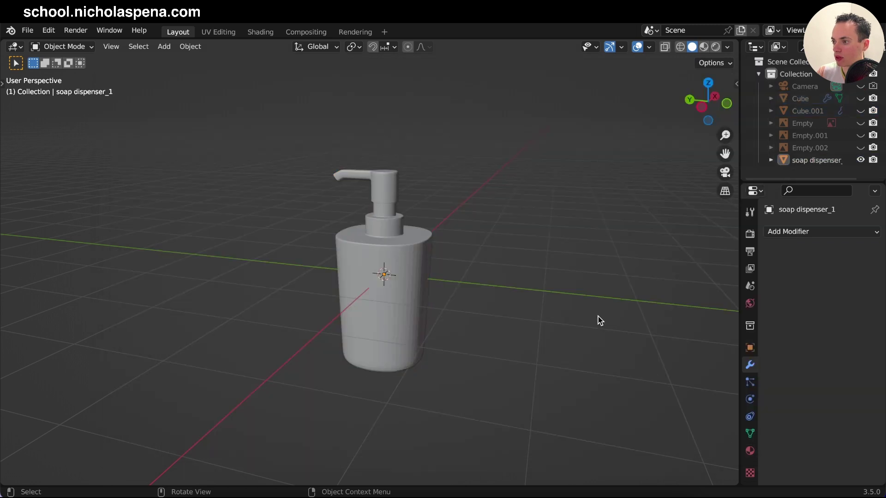
pyautogui.click(399, 273)
pyautogui.scroll(2, 466, 252)
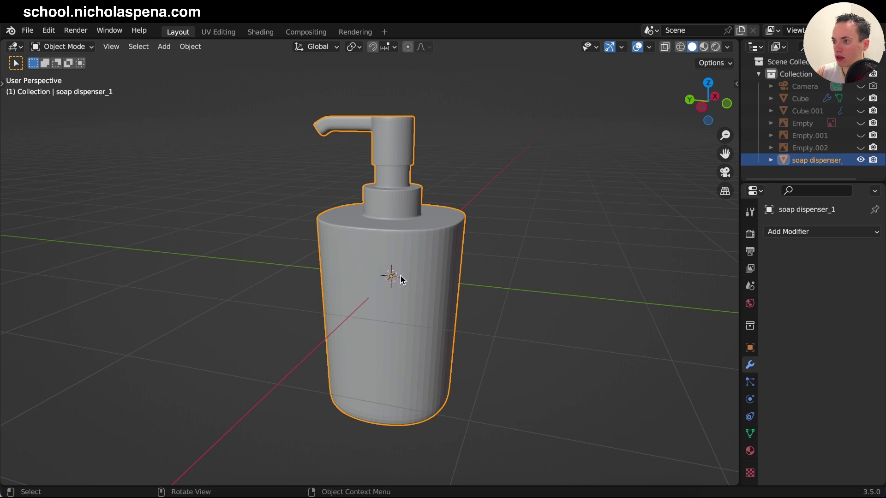
pyautogui.click(510, 249)
pyautogui.click(395, 256)
pyautogui.press('Tab')
pyautogui.click(485, 228)
pyautogui.press('Tab')
pyautogui.press('Tab')
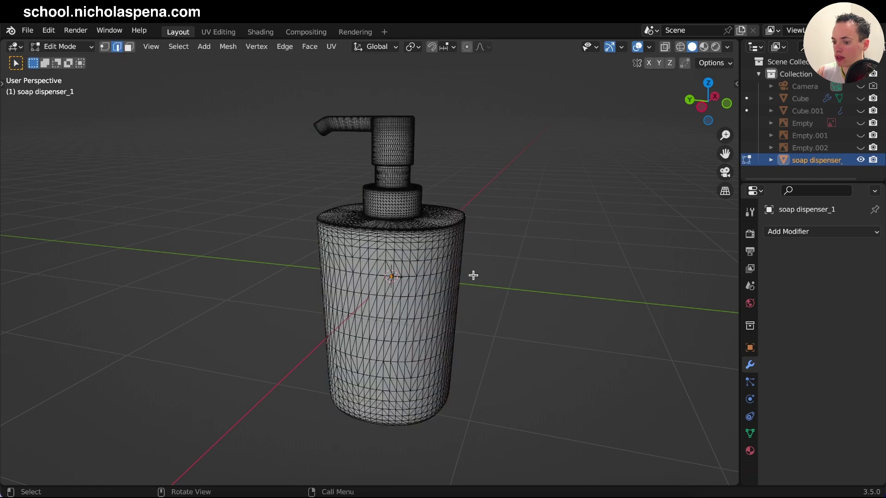
# - Separate the mesh By Loose Parts, then select the new pump head object soap dispenser_1.001
pyautogui.press('a')
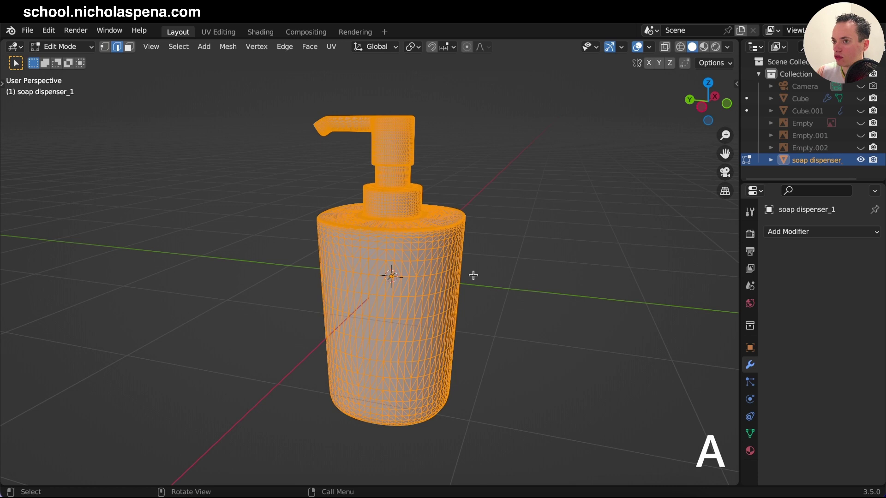
pyautogui.press('p')
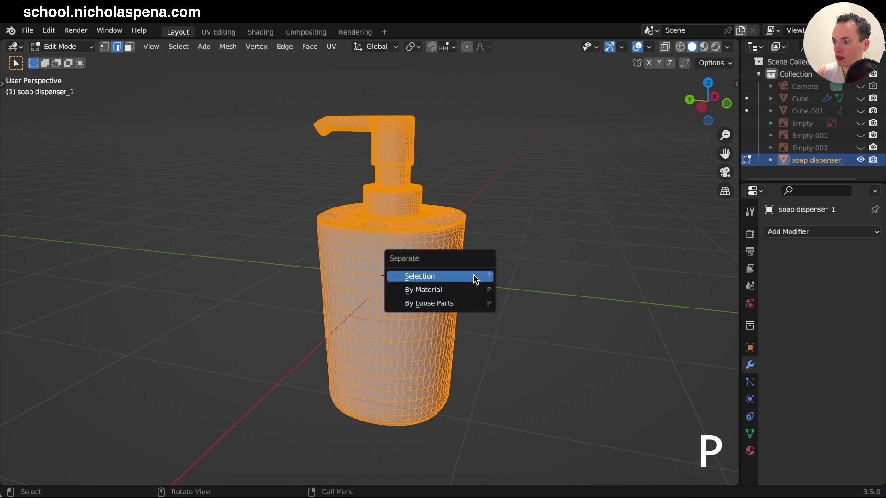
pyautogui.click(468, 304)
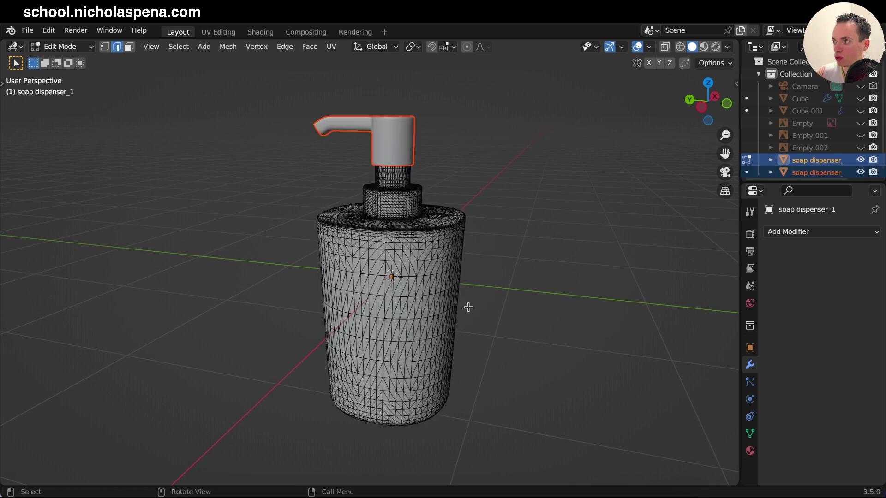
pyautogui.press('Tab')
pyautogui.click(535, 269)
pyautogui.click(402, 138)
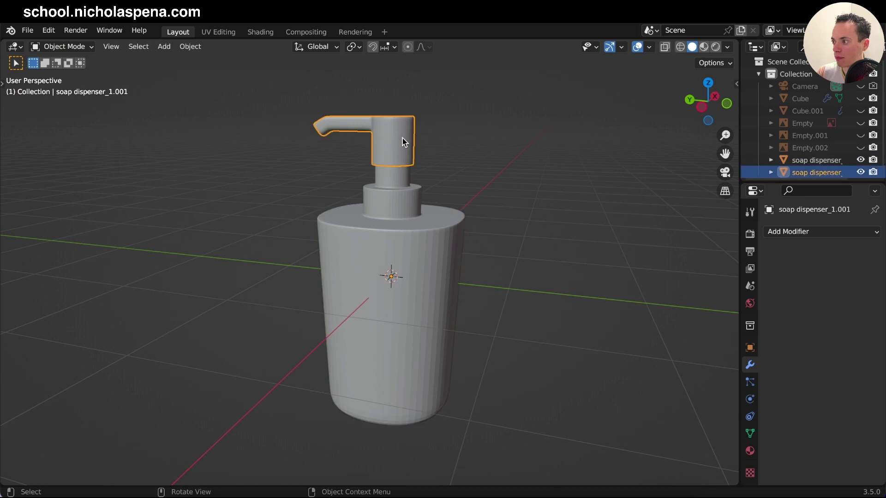
# - In Edit Mode, select all of soap dispenser_1's body and run Tris to Quads with 40° face and shape angles
pyautogui.click(402, 255)
pyautogui.moveTo(465, 236); pyautogui.dragTo(465, 236, button='middle')
pyautogui.moveTo(533, 226); pyautogui.dragTo(540, 226, button='middle')
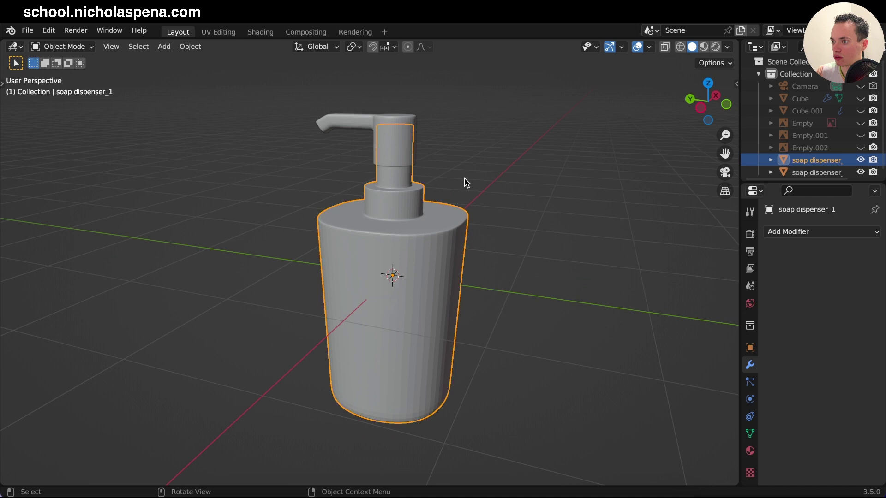
pyautogui.press('Tab')
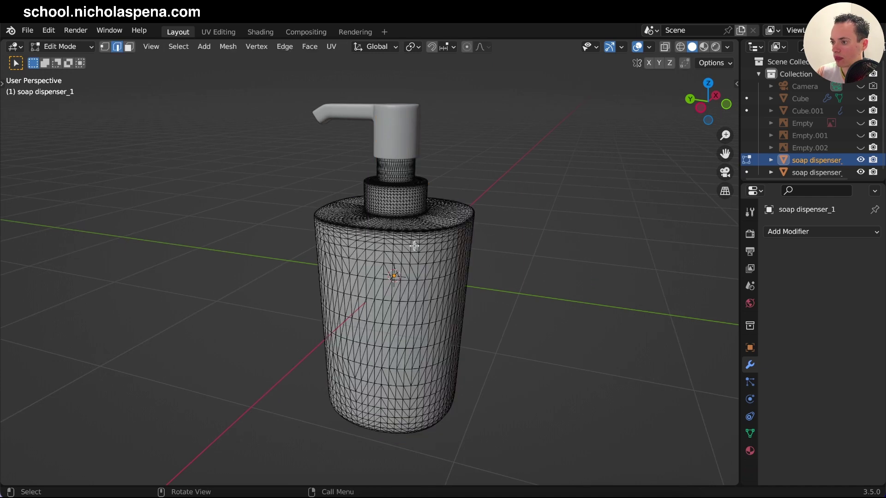
pyautogui.keyDown('ctrl'); pyautogui.moveTo(414, 246); pyautogui.dragTo(406, 278, button='middle'); pyautogui.keyUp('ctrl')
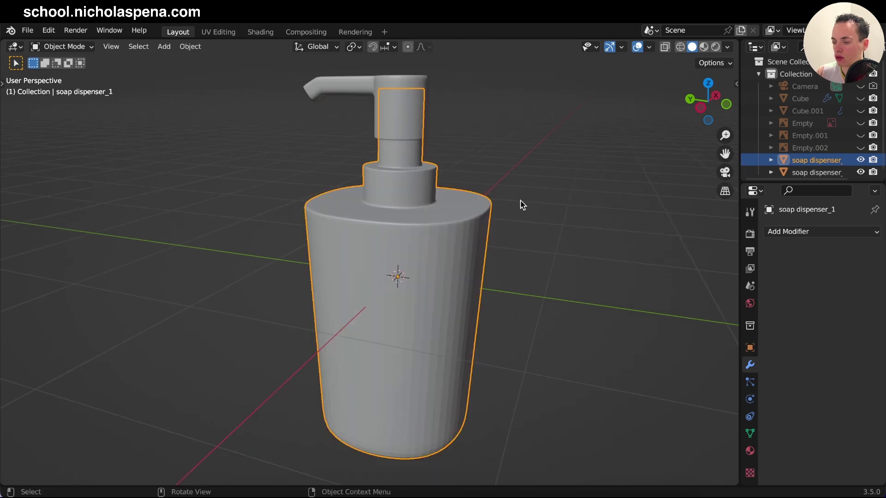
pyautogui.press('Tab')
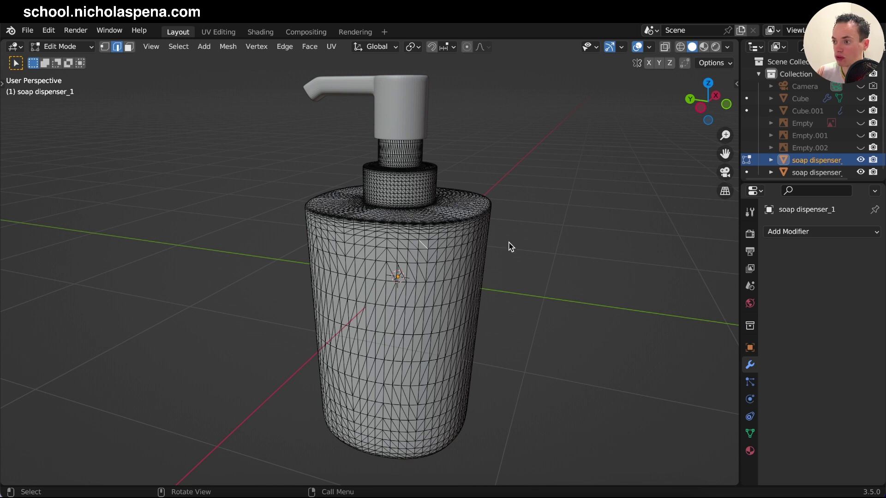
pyautogui.press('a')
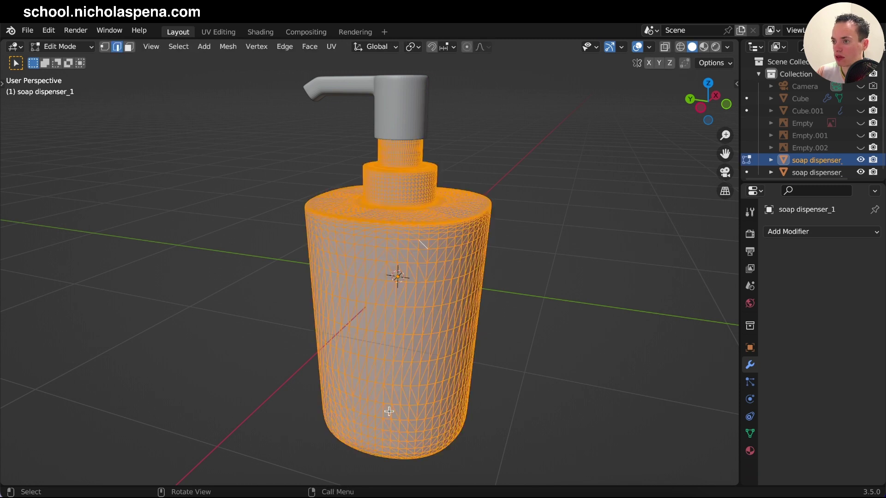
pyautogui.click(309, 47)
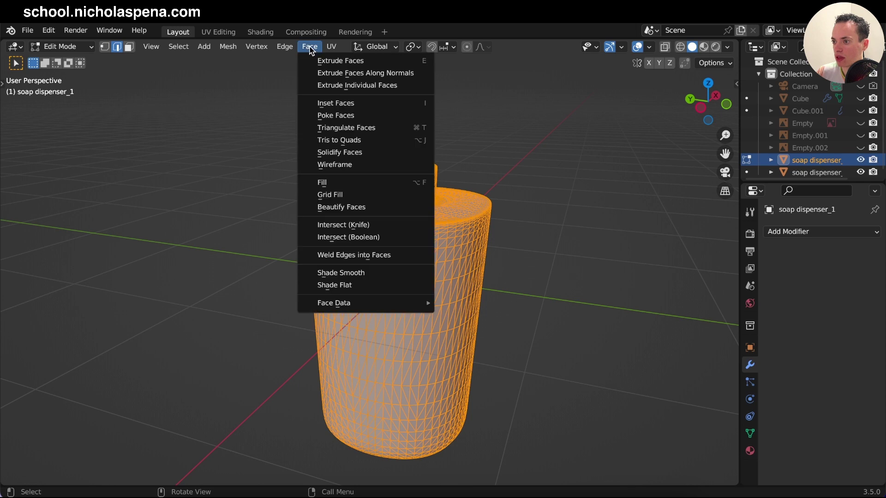
pyautogui.click(364, 142)
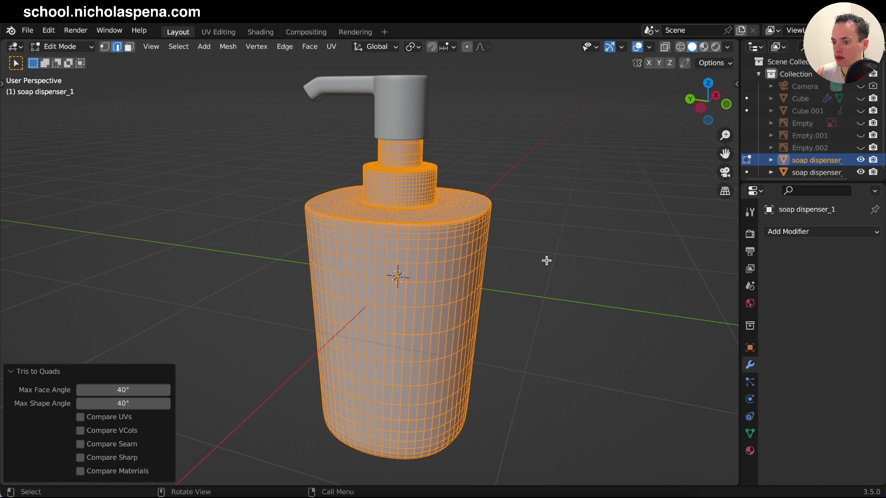
pyautogui.moveTo(551, 259); pyautogui.dragTo(554, 265, button='middle')
pyautogui.press('Tab')
pyautogui.press('Tab')
pyautogui.press('Tab')
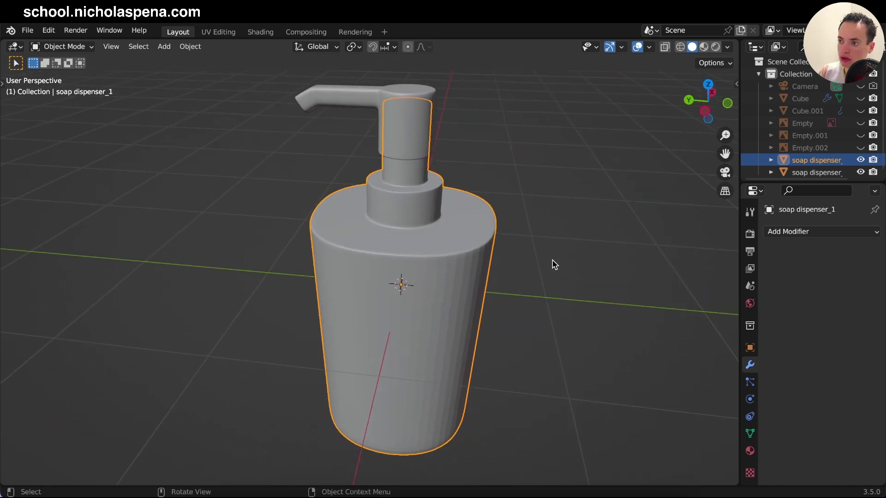